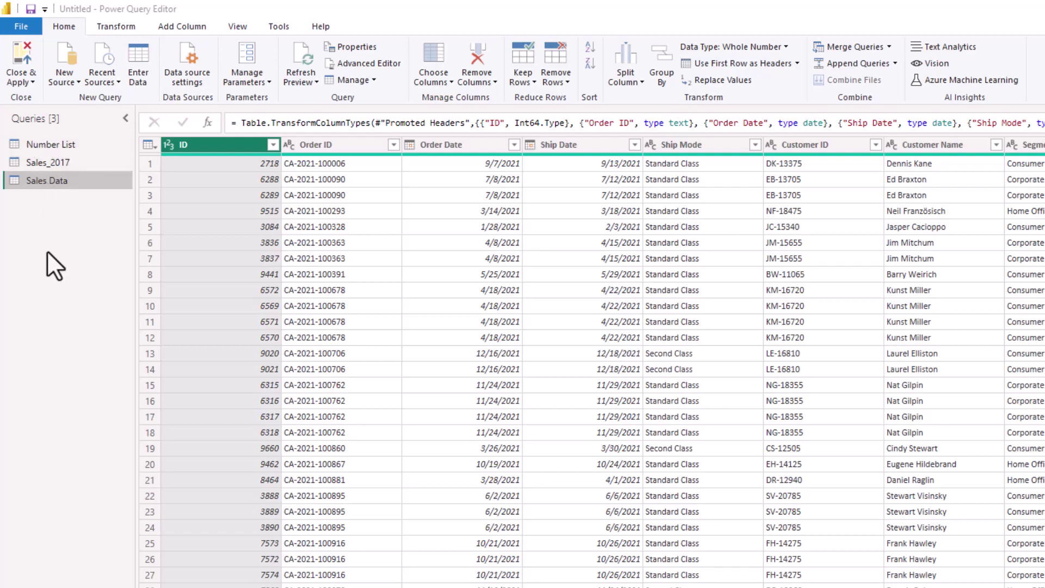
Delete the Sales Data query from the query list and confirm the deletion.
left_click(57, 182)
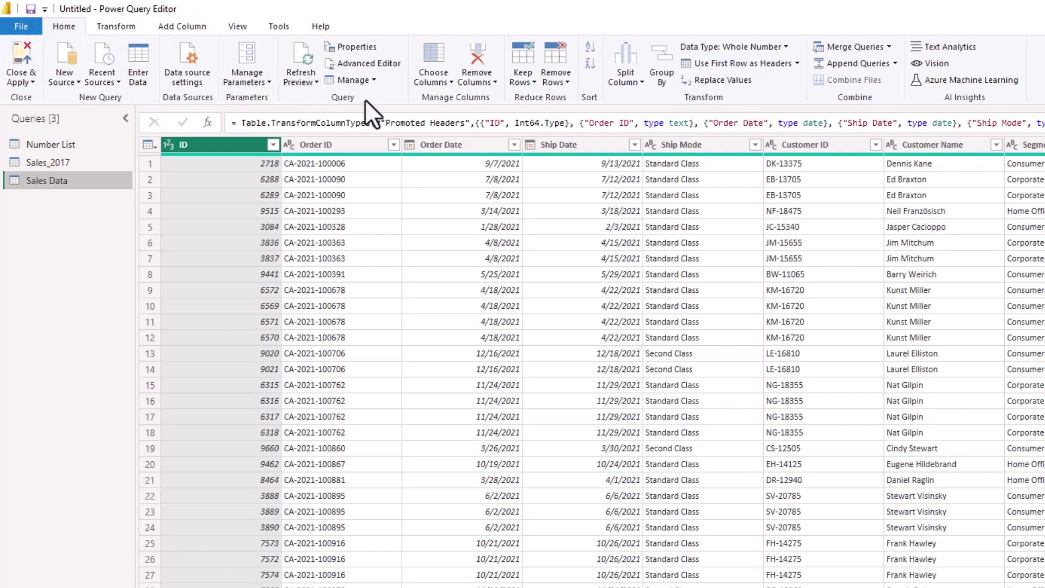
left_click(367, 81)
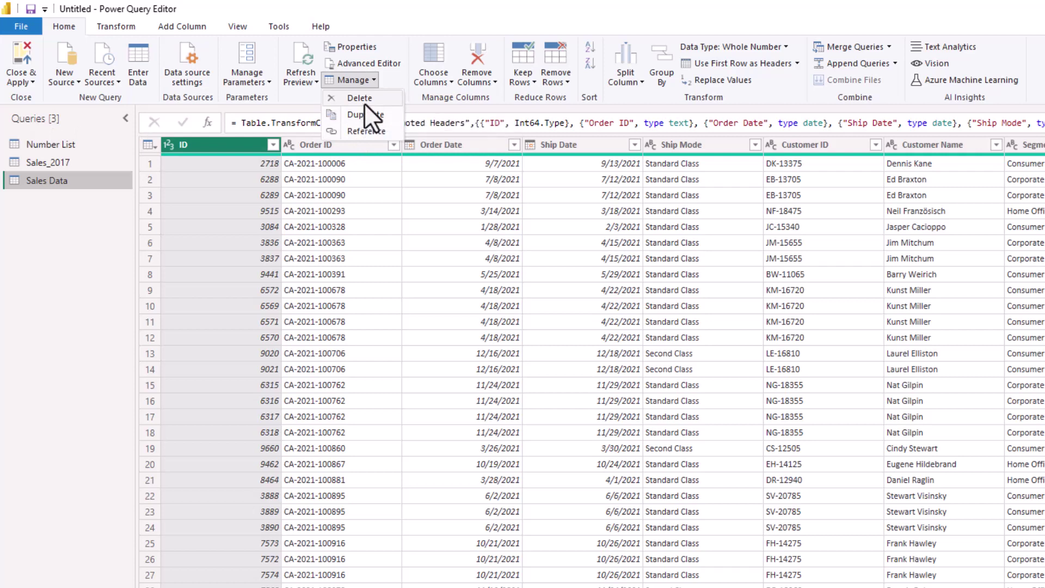
key("Escape")
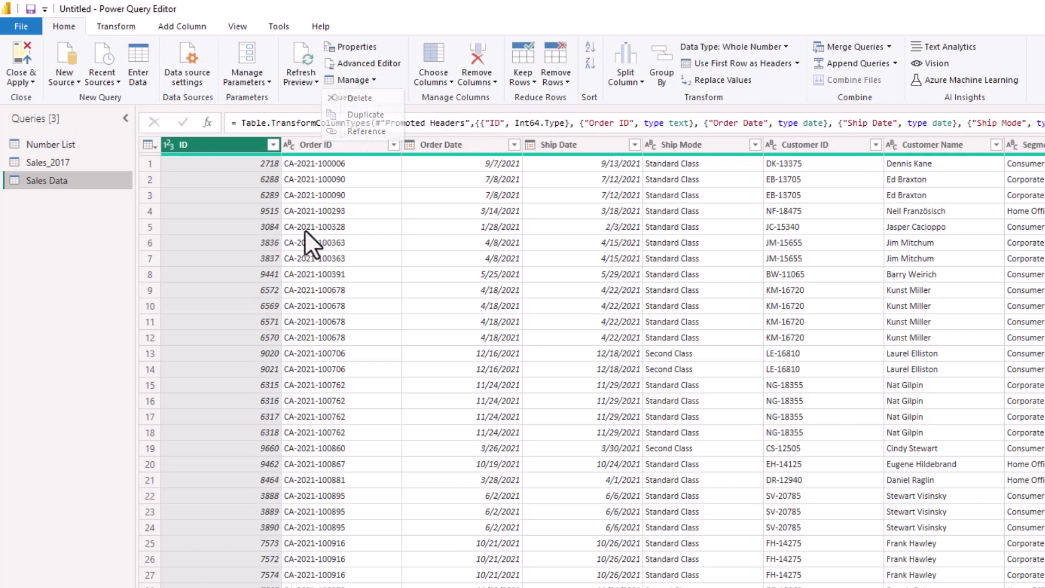
right_click(76, 178)
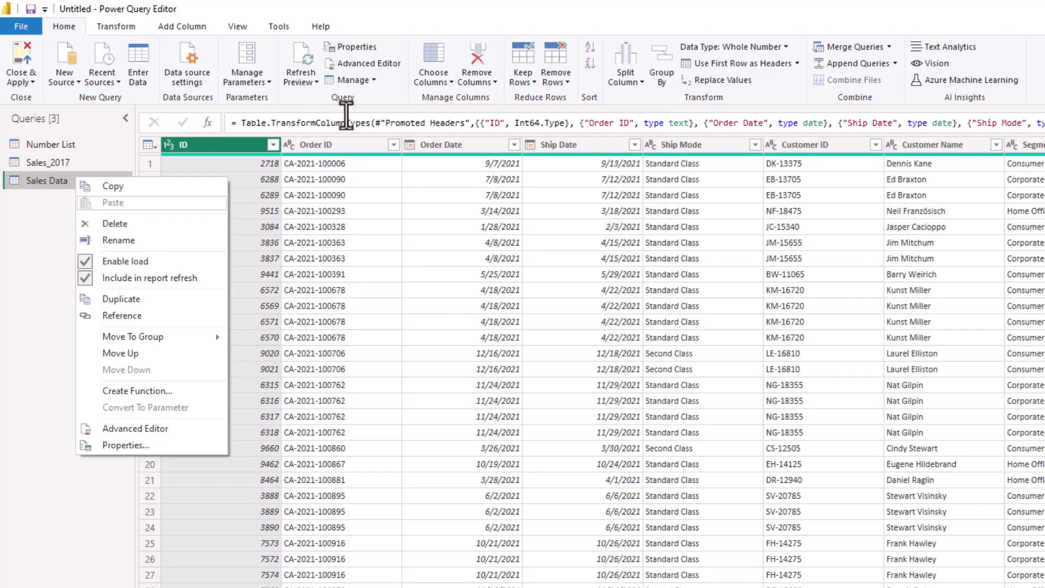
left_click(374, 81)
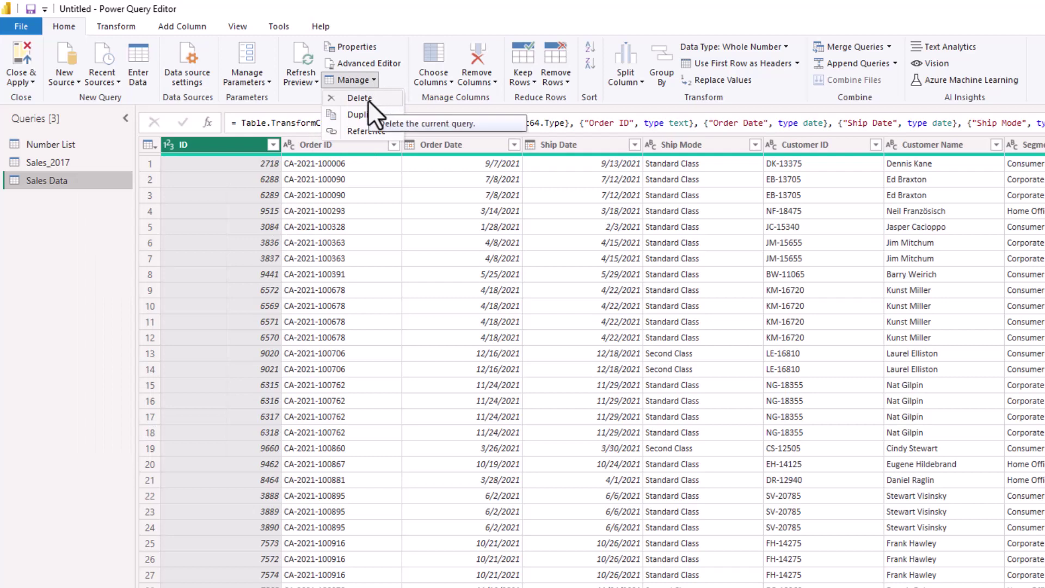
left_click(368, 101)
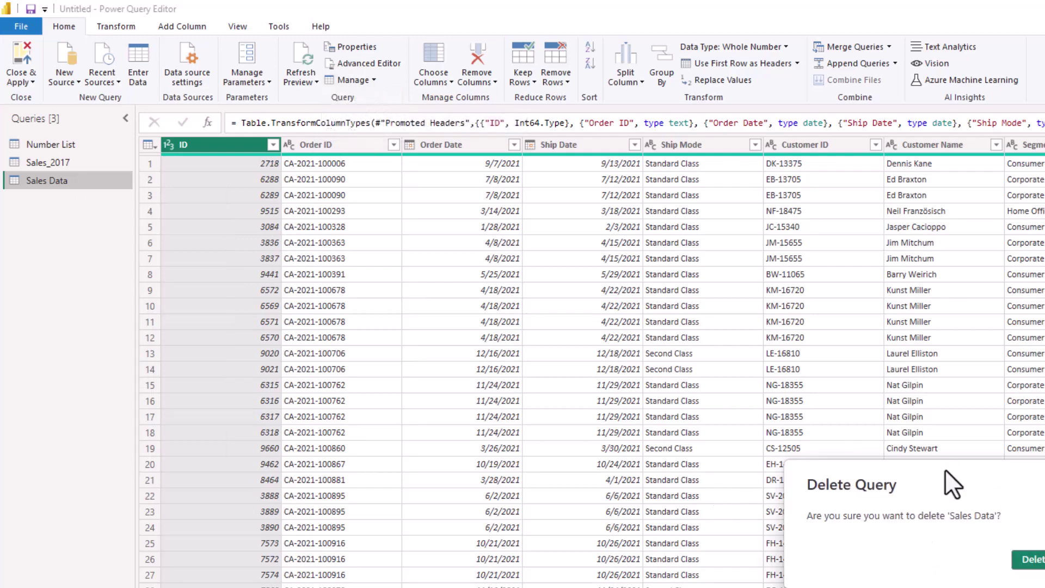
left_click_drag(945, 469, 275, 186)
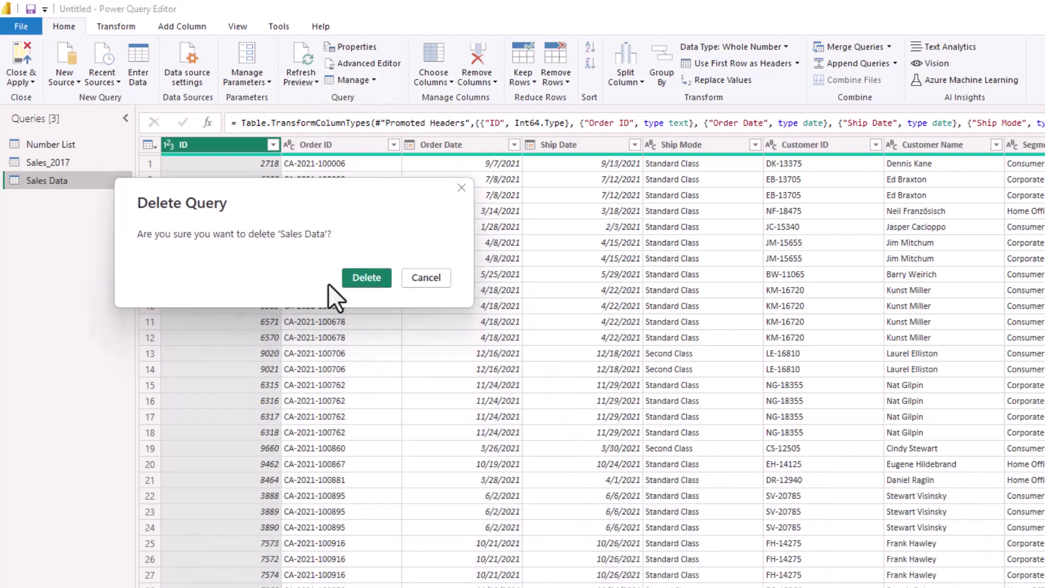
left_click(368, 280)
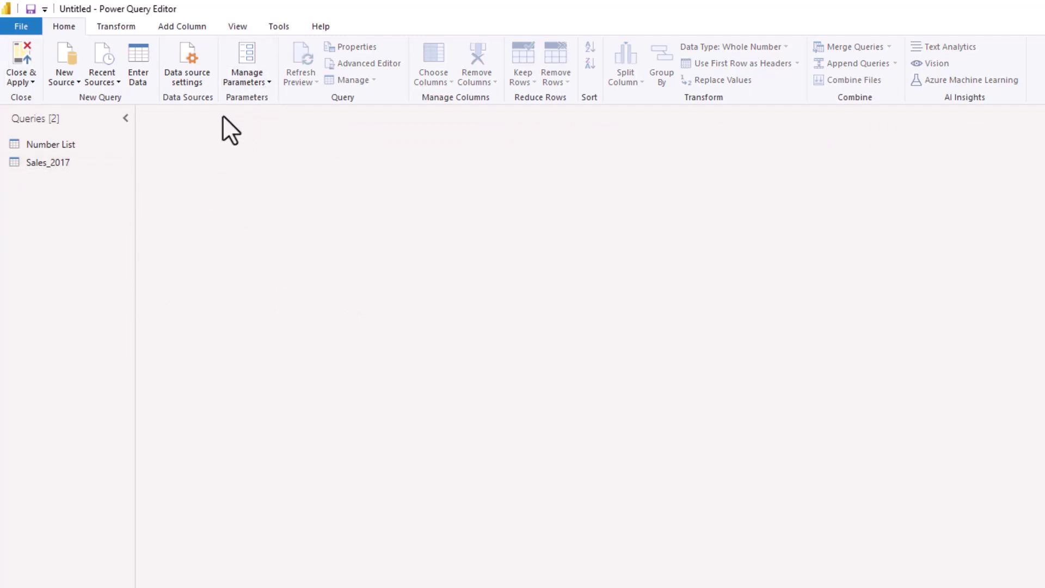
Import the Sales Data sheet from the Sales Data Excel workbook in the Data folder as a new query.
left_click(73, 83)
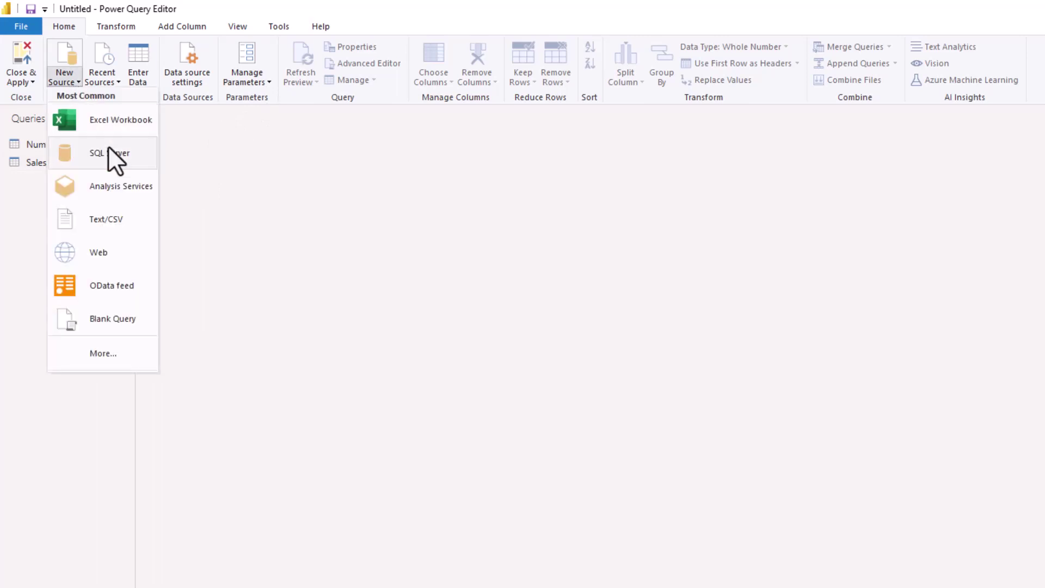
left_click(120, 119)
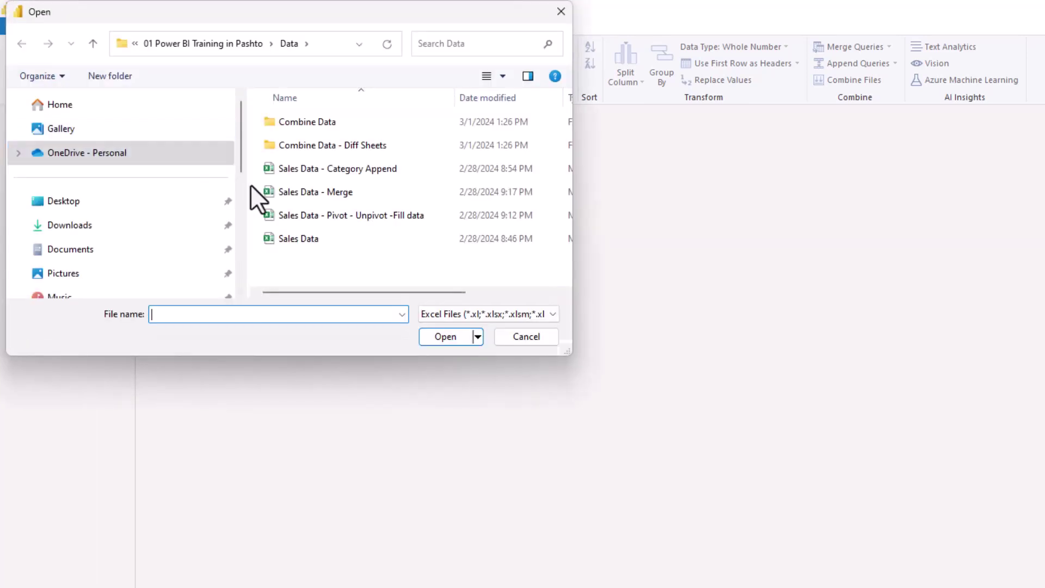
left_click(286, 233)
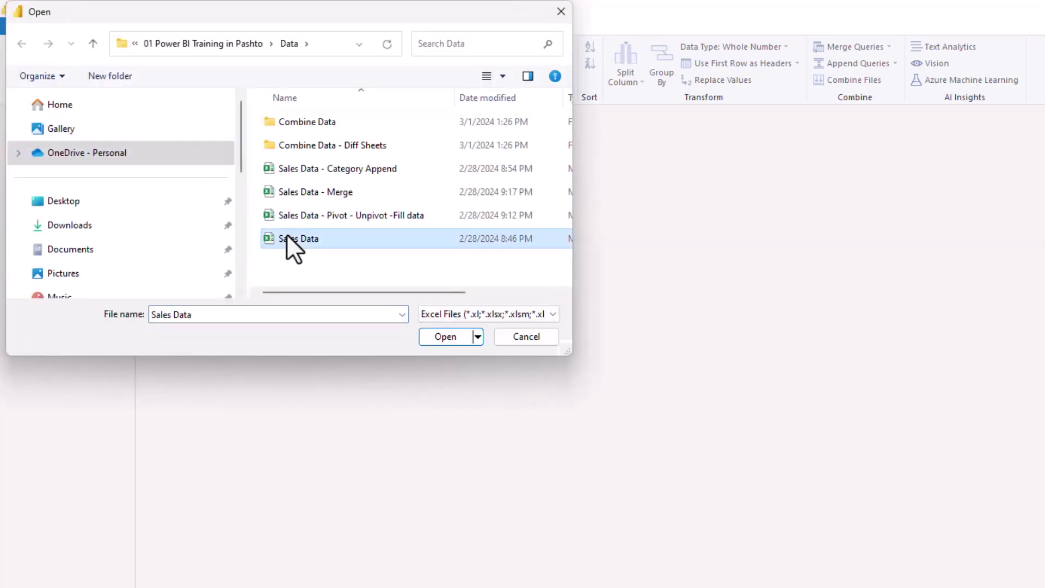
left_click(444, 336)
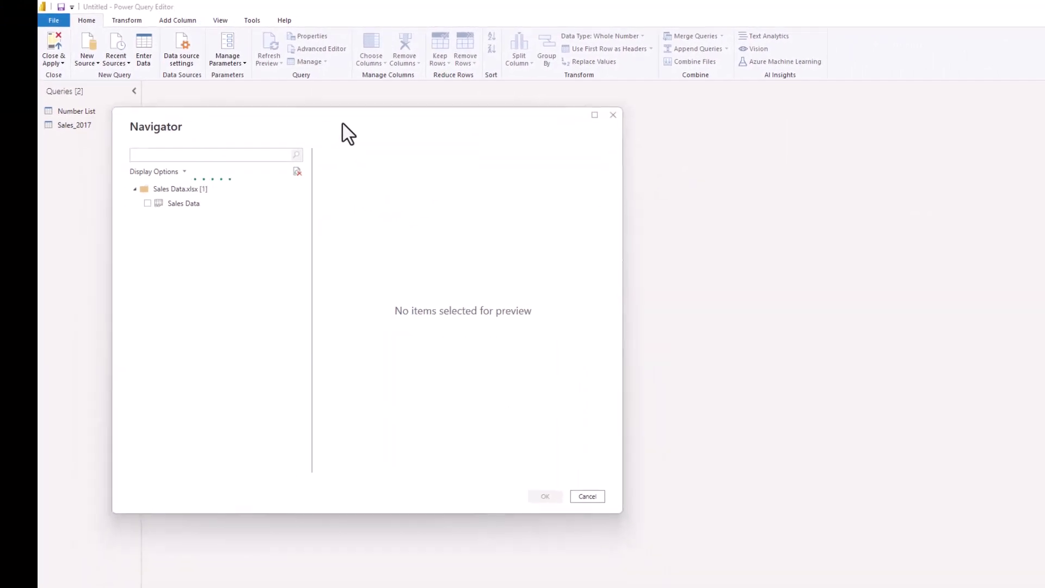
left_click(158, 206)
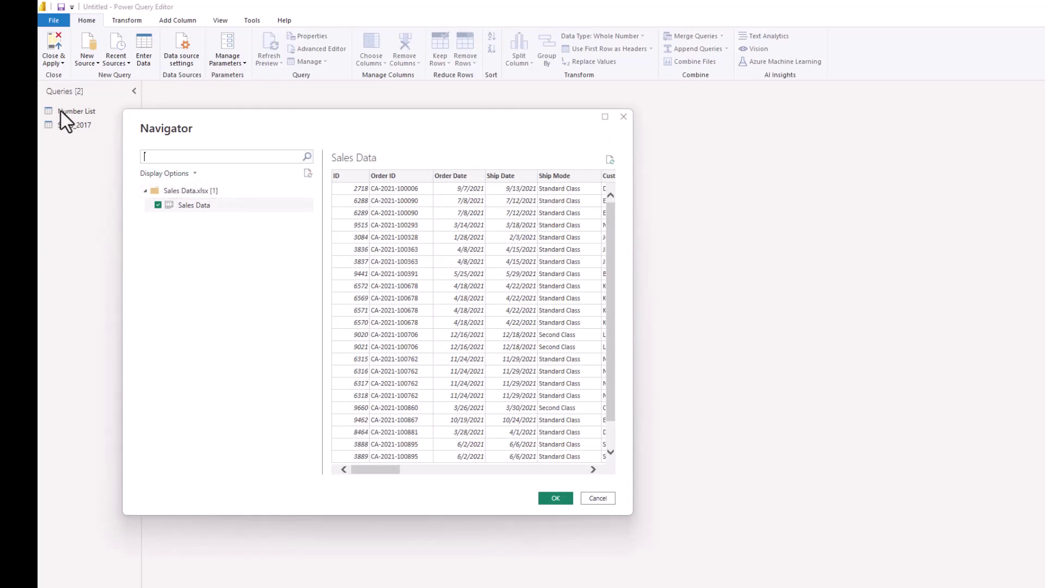
left_click(550, 497)
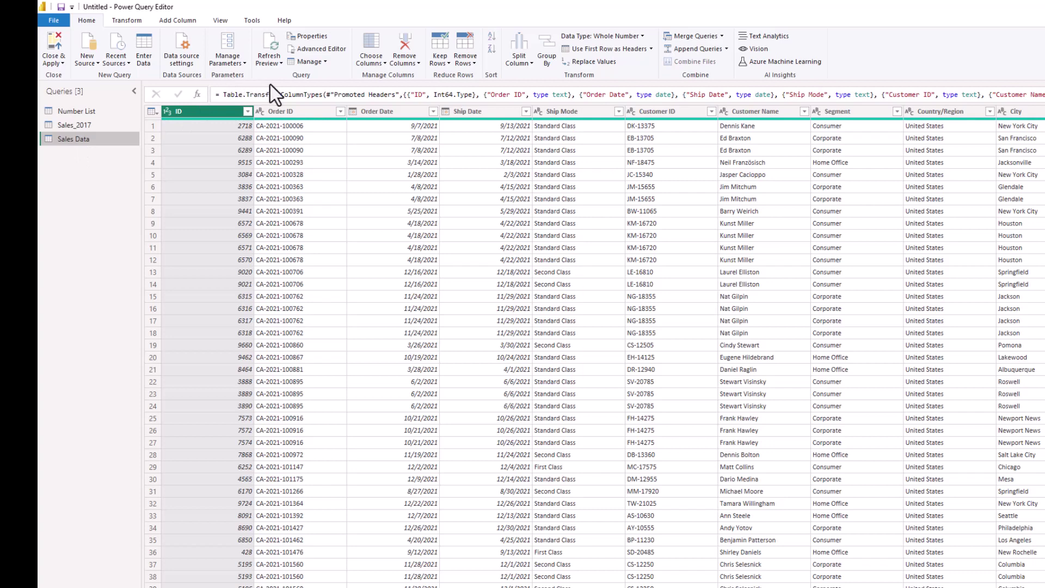
Duplicate the Sales Data query and compare the copy with the original.
left_click(325, 62)
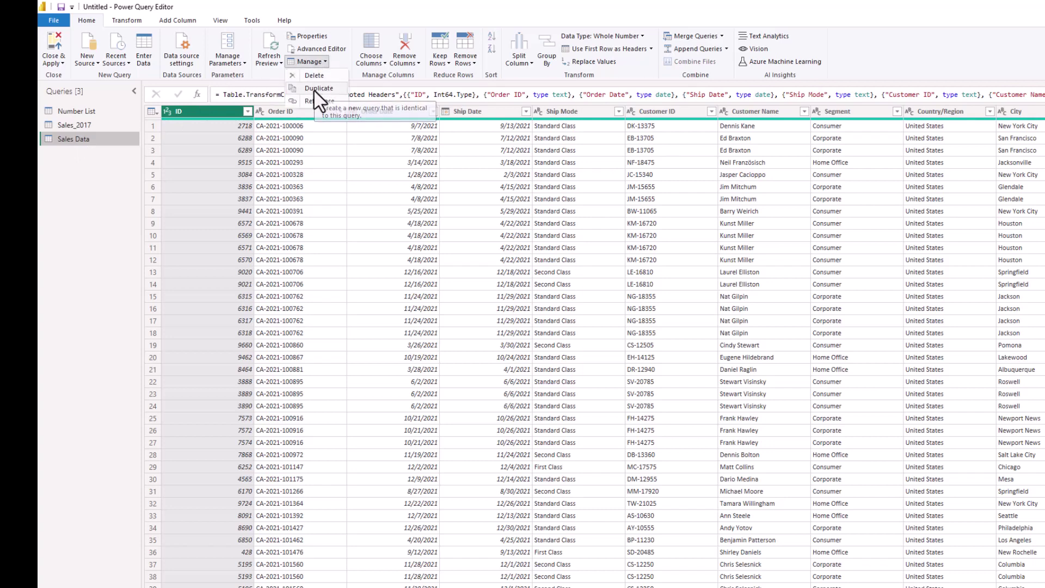
left_click(315, 89)
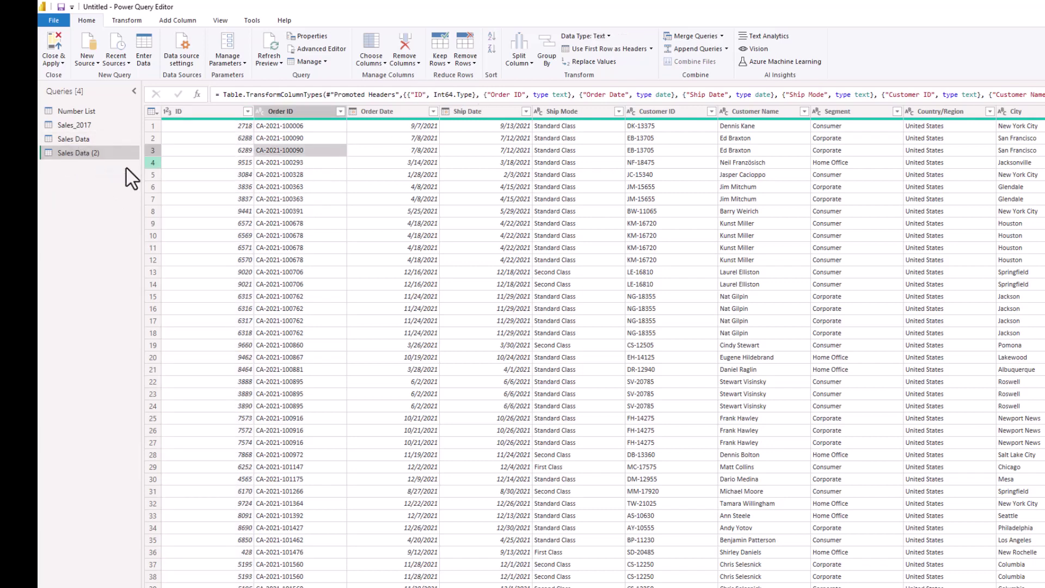
left_click(87, 139)
left_click(88, 154)
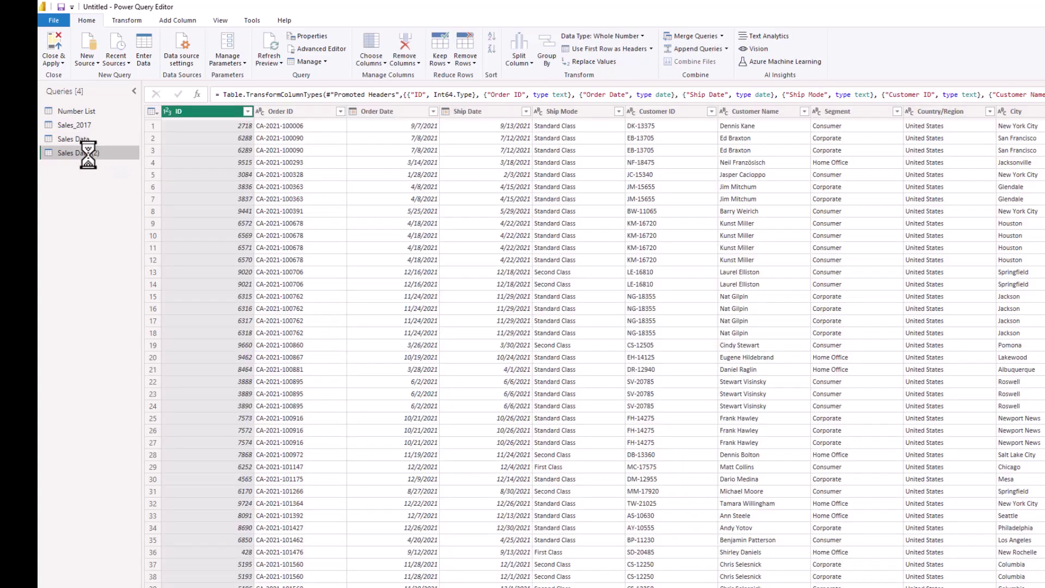
Create a second duplicate of the Sales Data query and compare its formula with the original's.
right_click(83, 139)
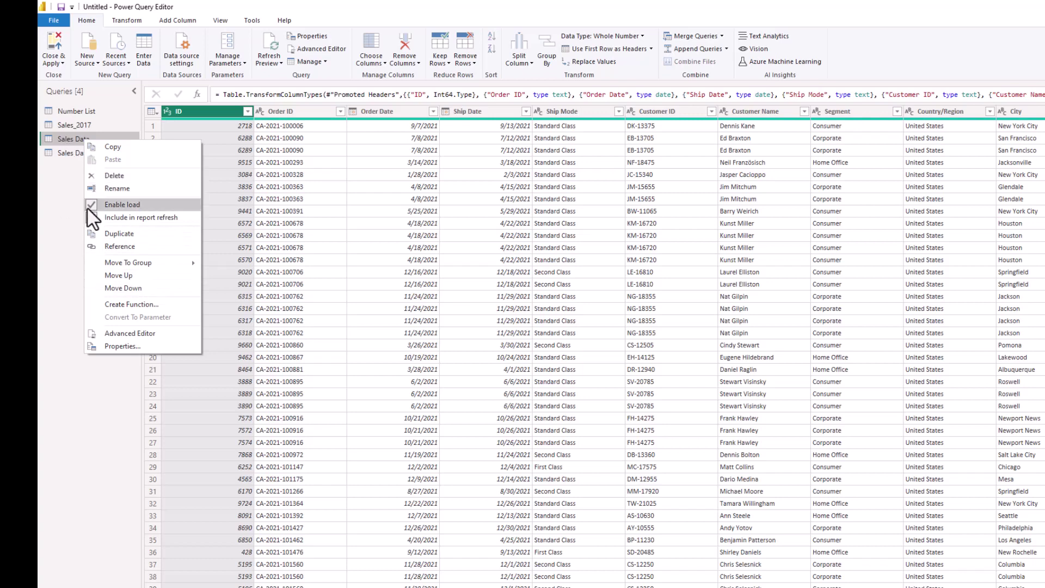
left_click(107, 246)
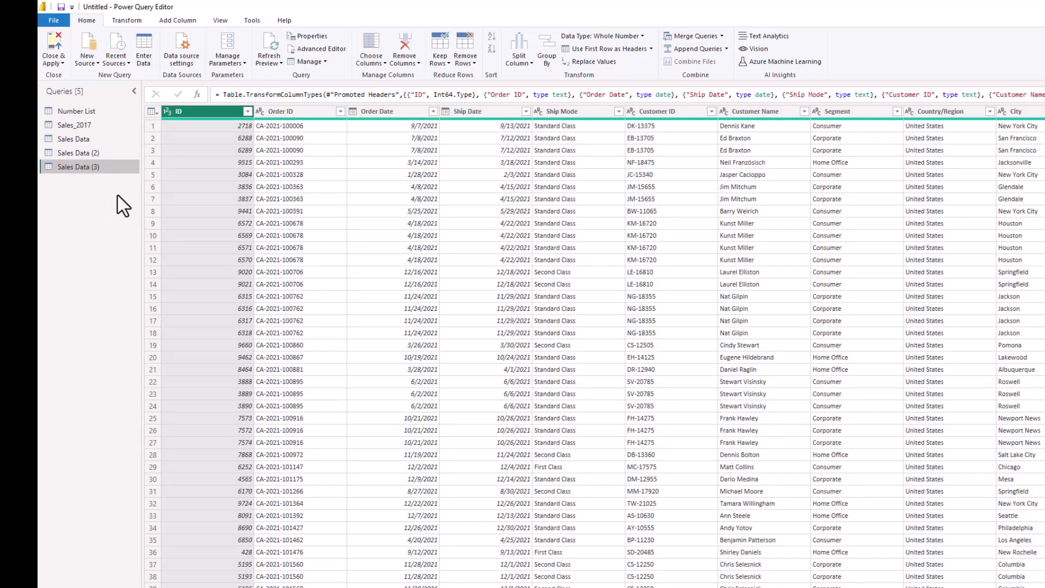
left_click(70, 141)
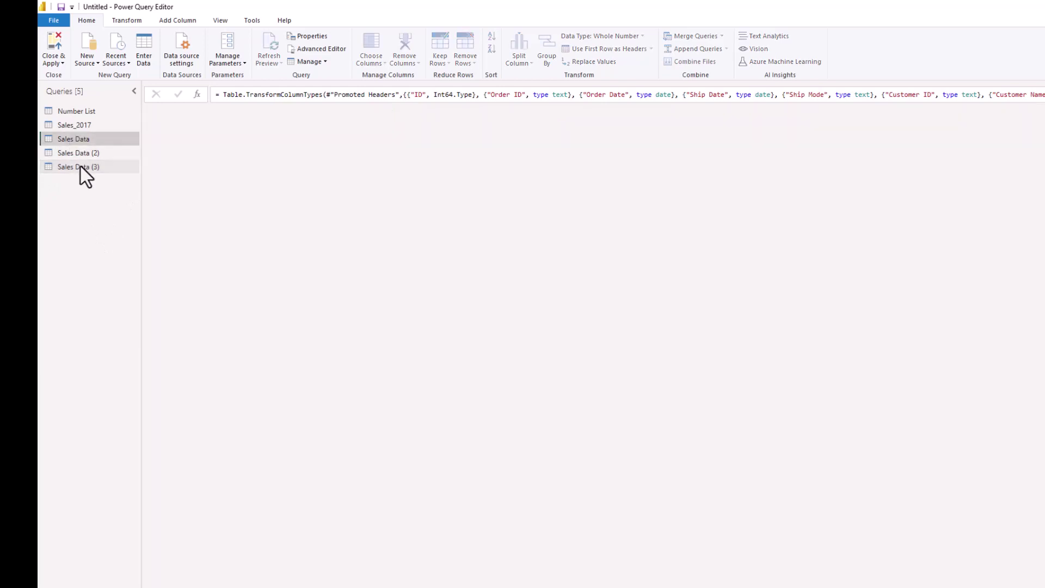
left_click(82, 167)
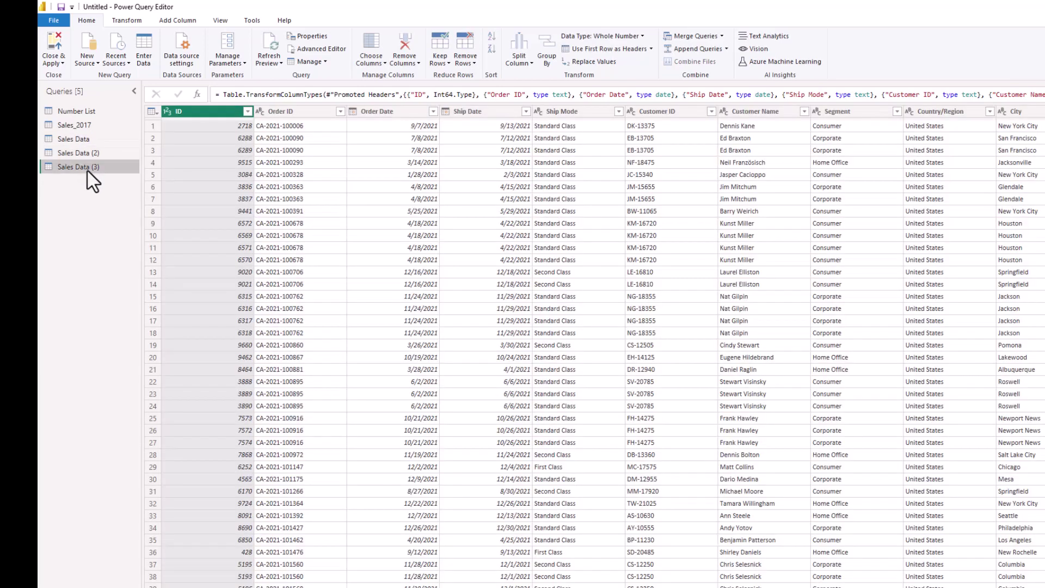
left_click(79, 140, "ctrl")
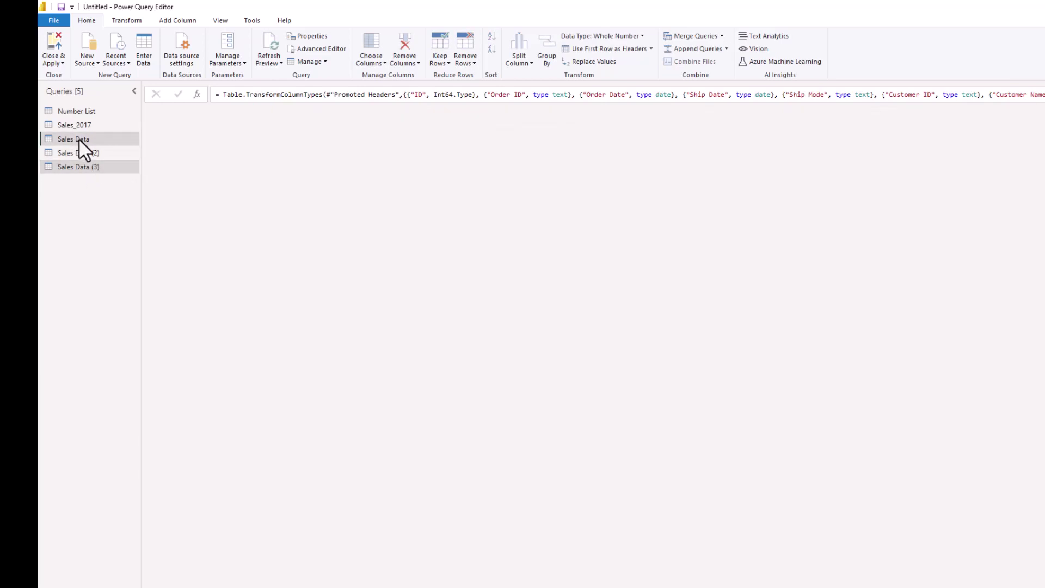
Create a reference query based on Sales Data and compare its source formula with the original query's.
left_click(78, 139)
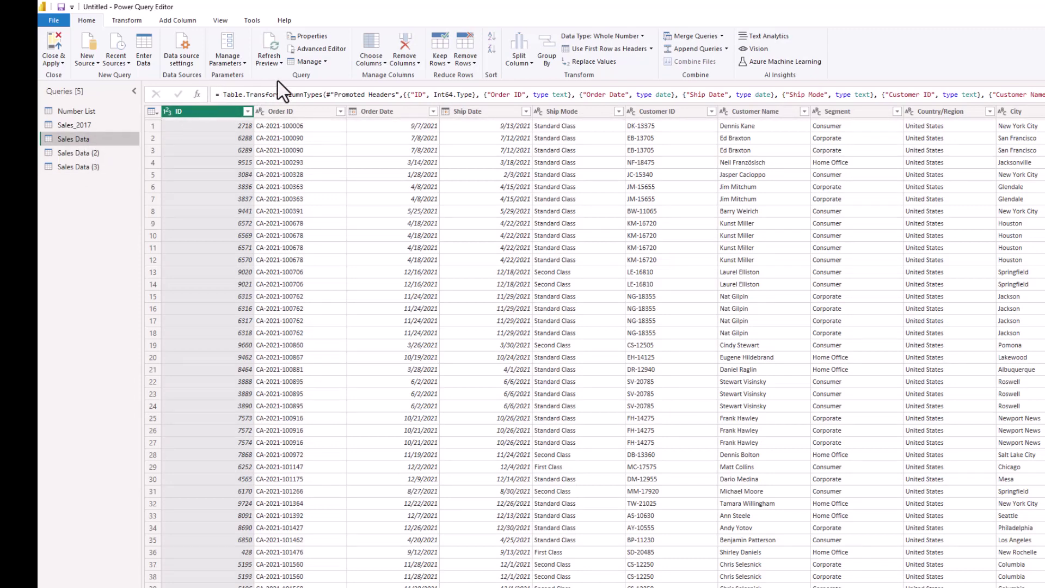
left_click(323, 62)
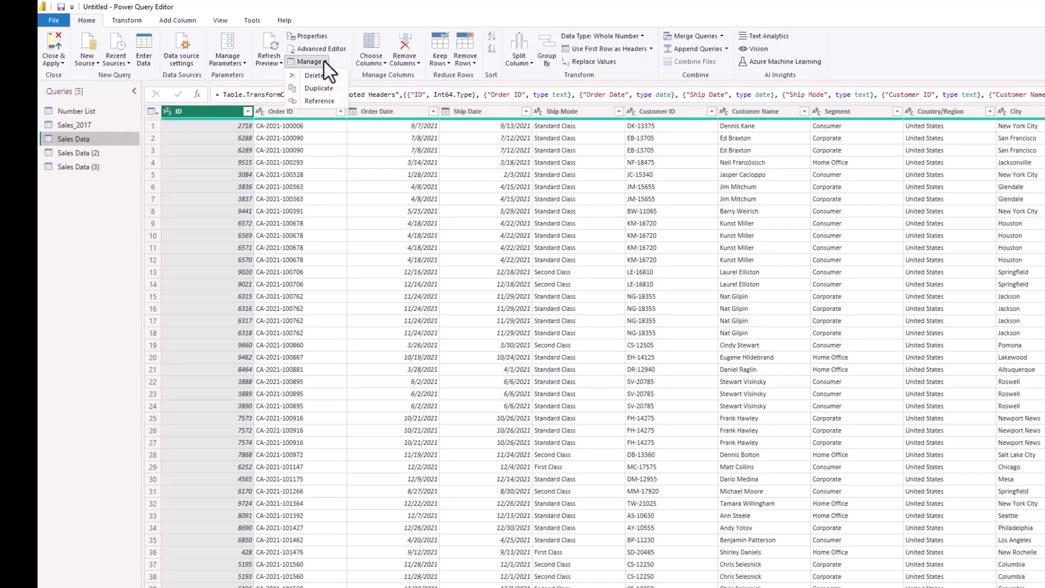
left_click(320, 101)
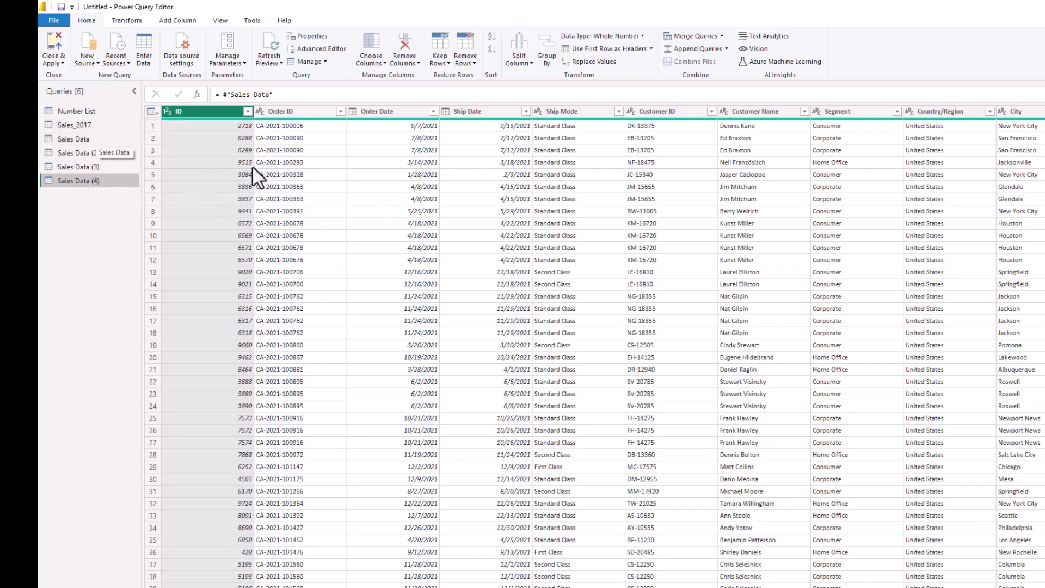
left_click(84, 138)
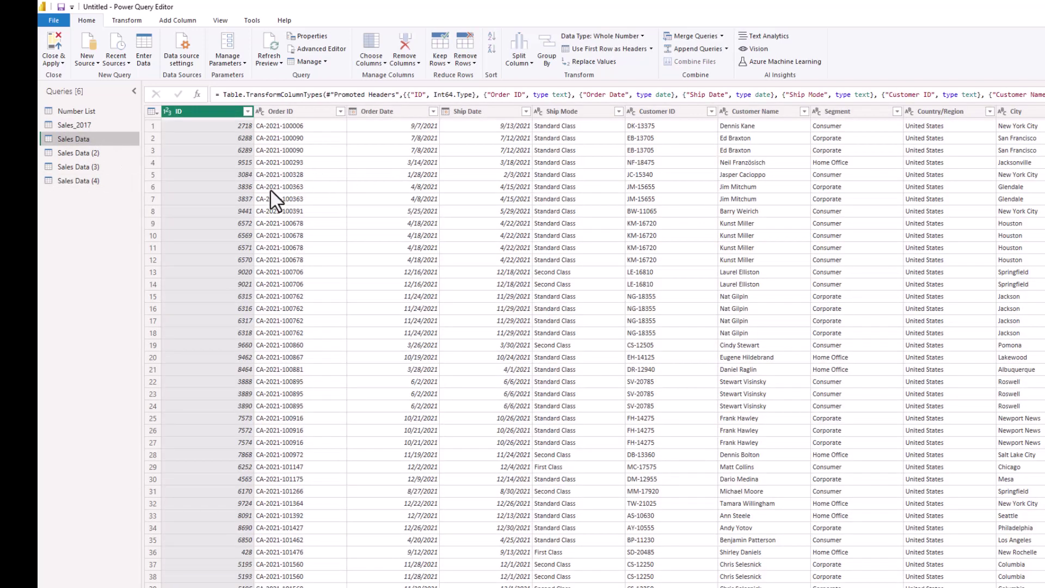
left_click(77, 182)
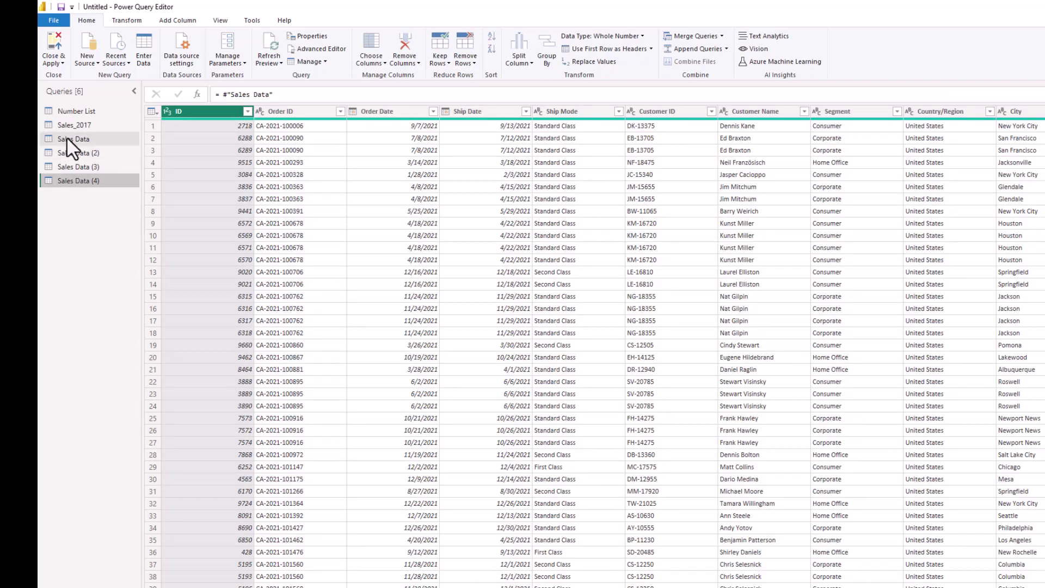
right_click(67, 138)
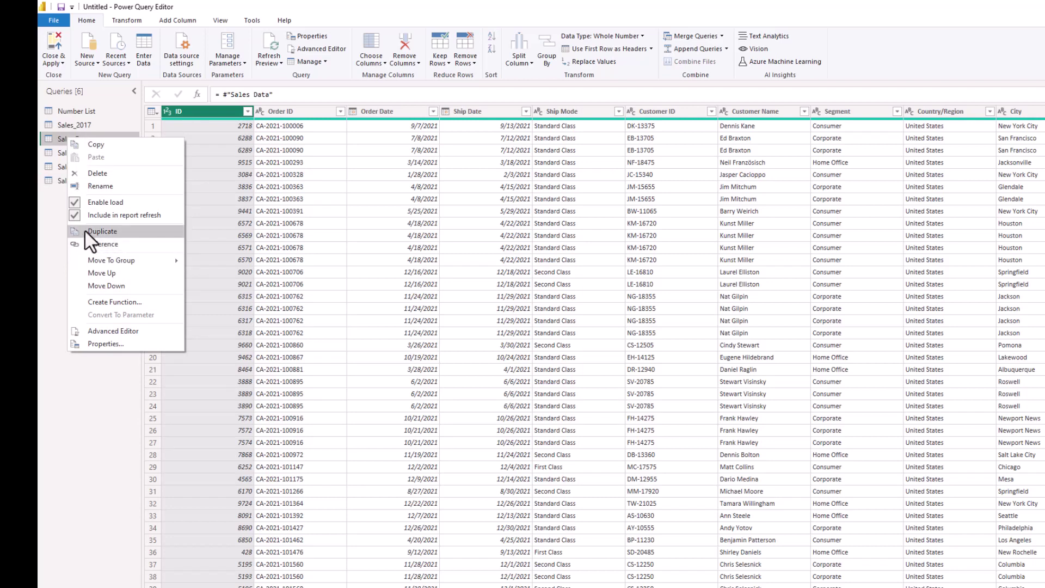
left_click(263, 223)
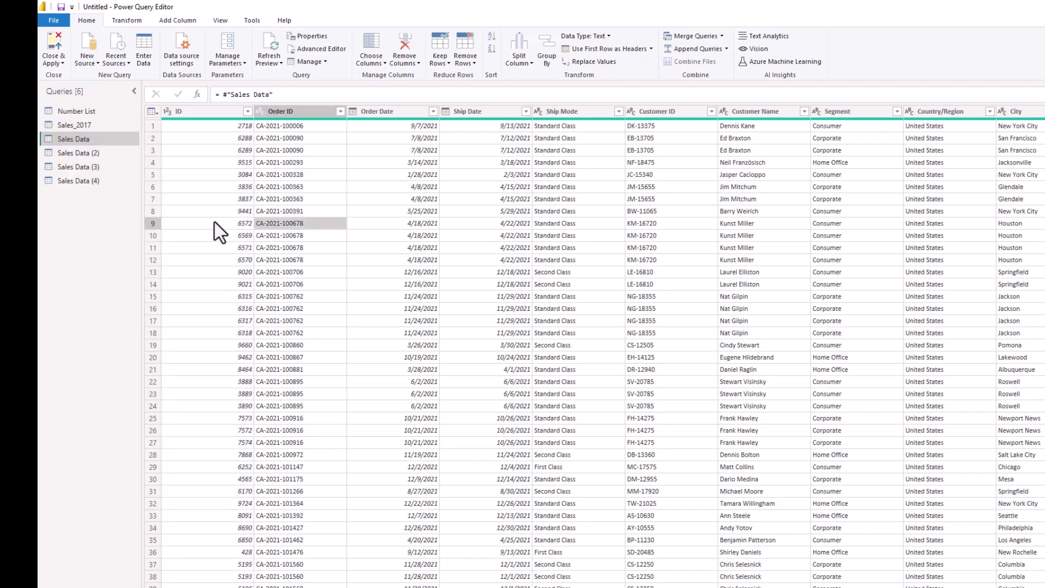
Delete the Sales Data (2), Sales Data (3) and Sales Data (4) queries together, and display the original Sales Data query.
left_click(84, 153)
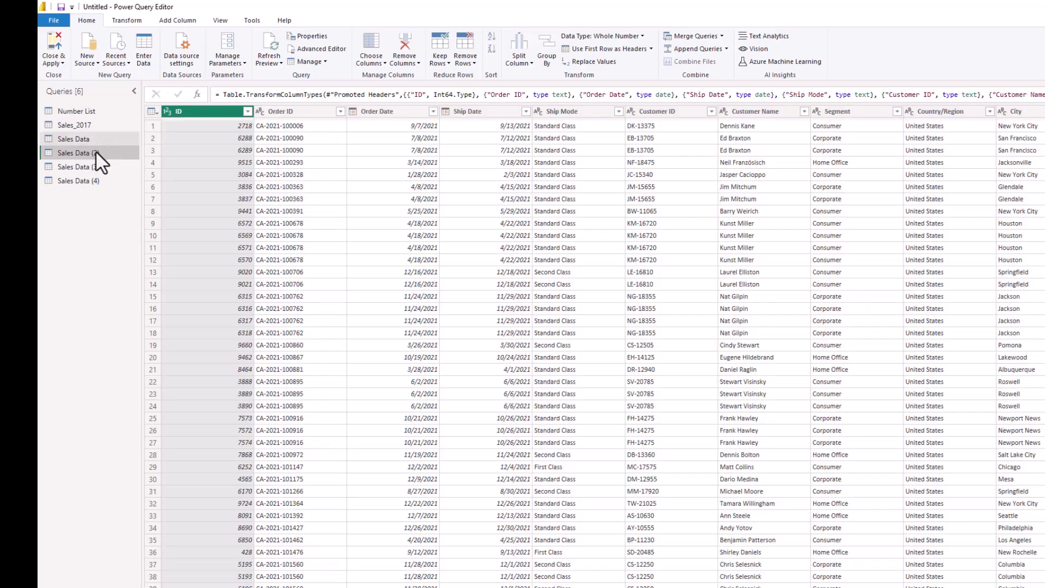
left_click(91, 181, "shift")
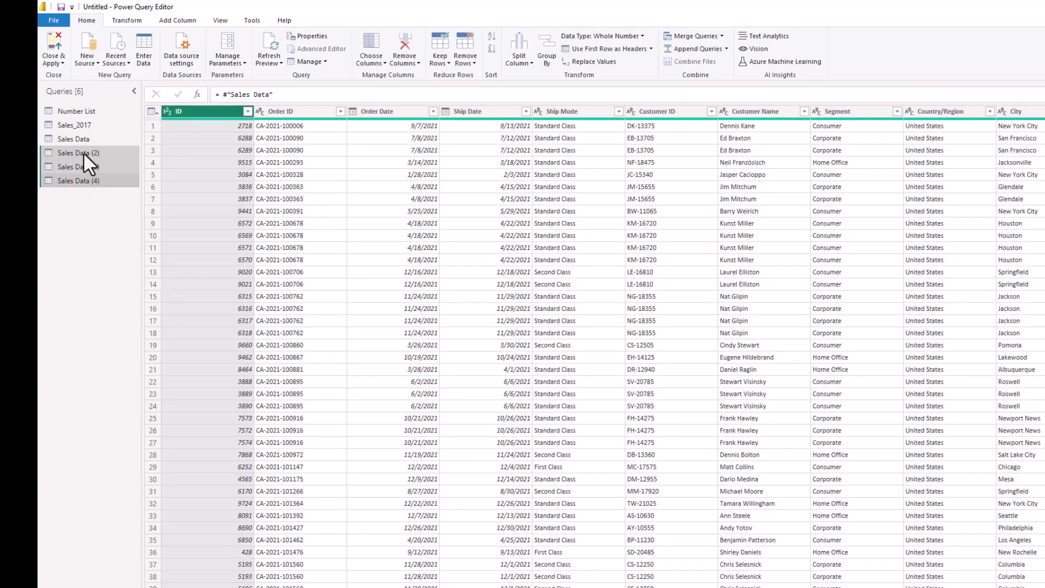
right_click(88, 169)
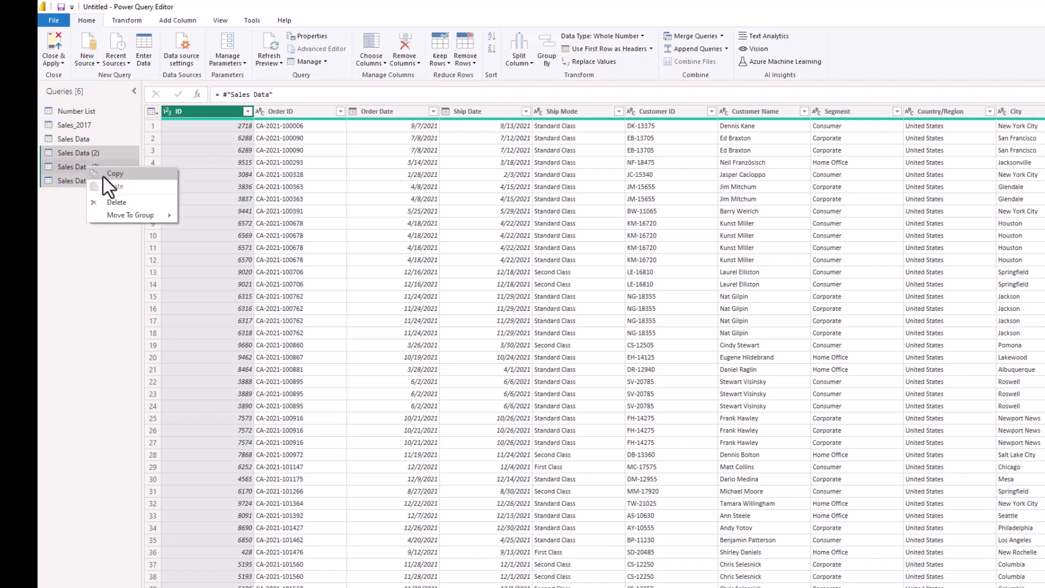
left_click(248, 199)
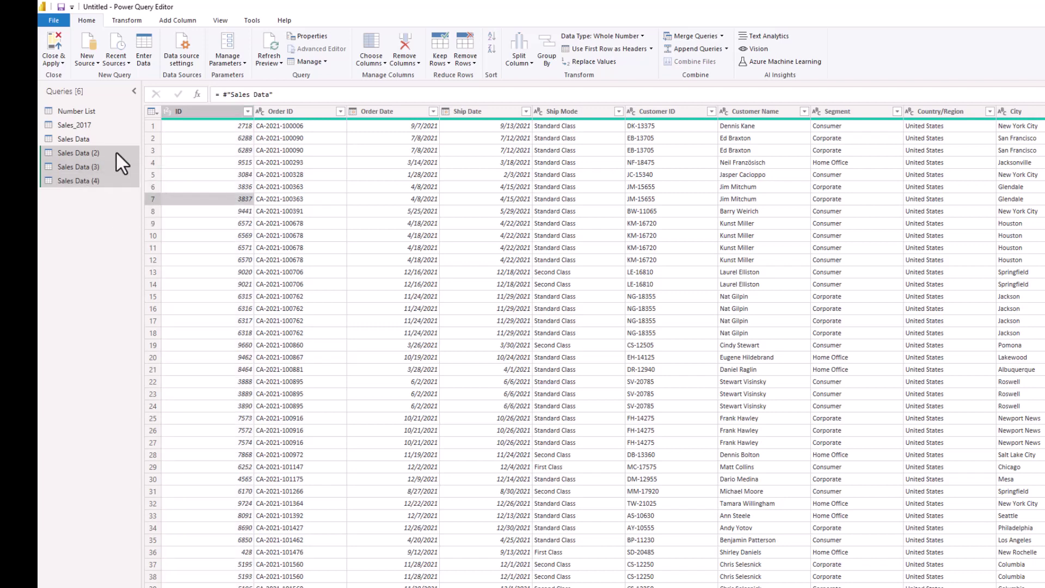
left_click(116, 153)
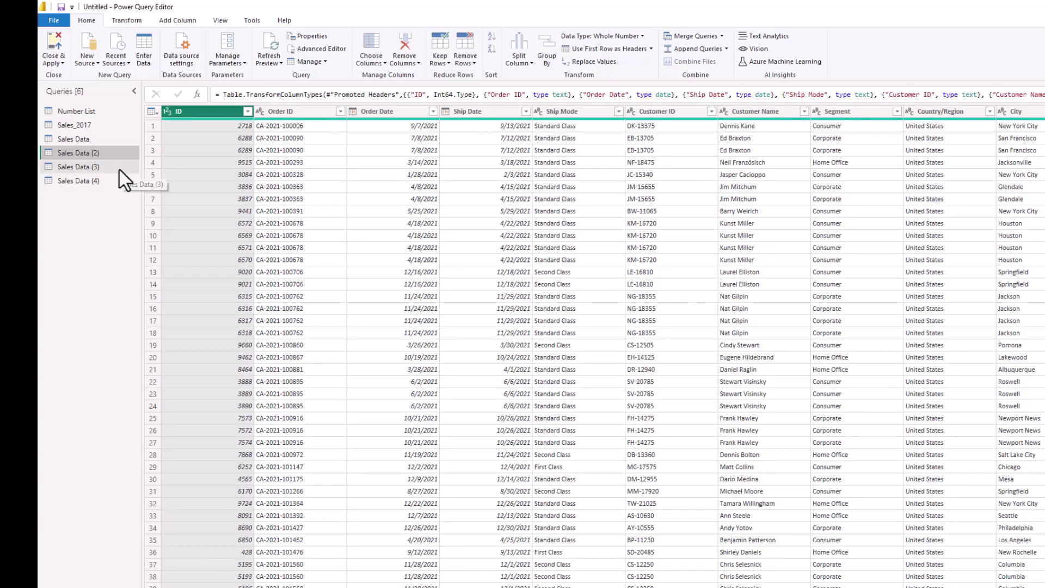
left_click(102, 184, "shift")
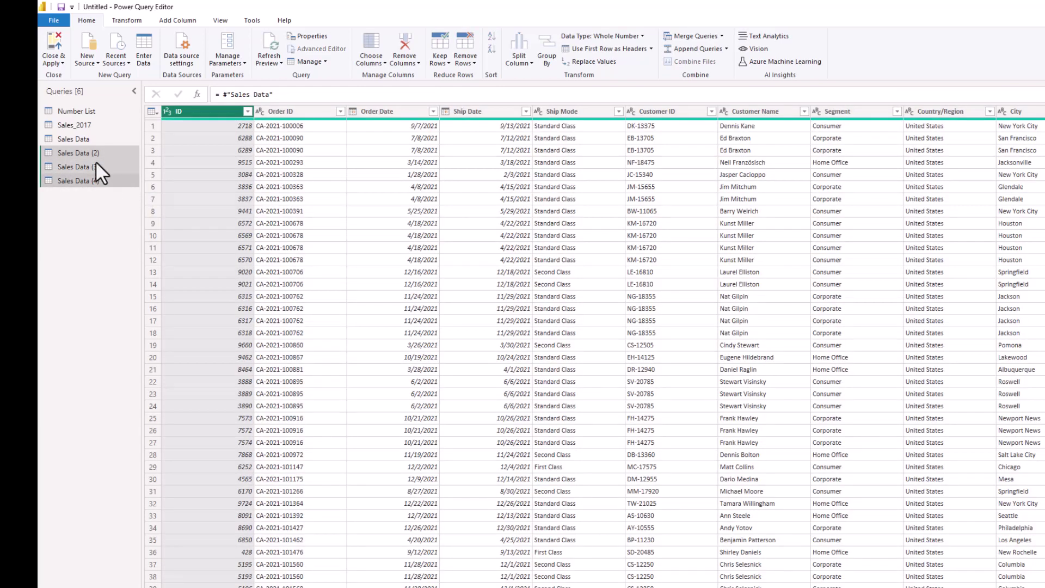
right_click(97, 163)
left_click(141, 198)
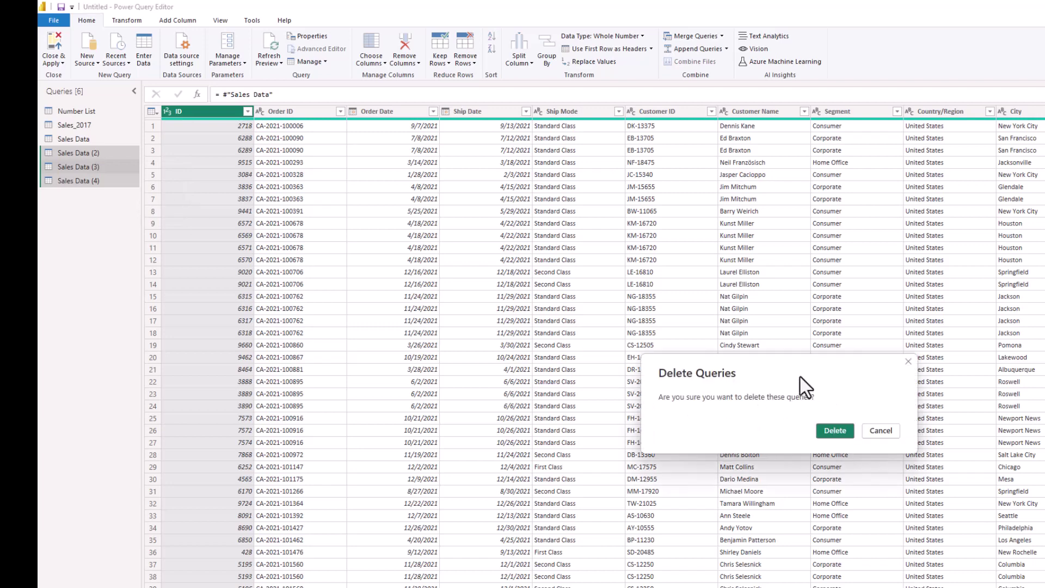
left_click_drag(849, 381, 329, 144)
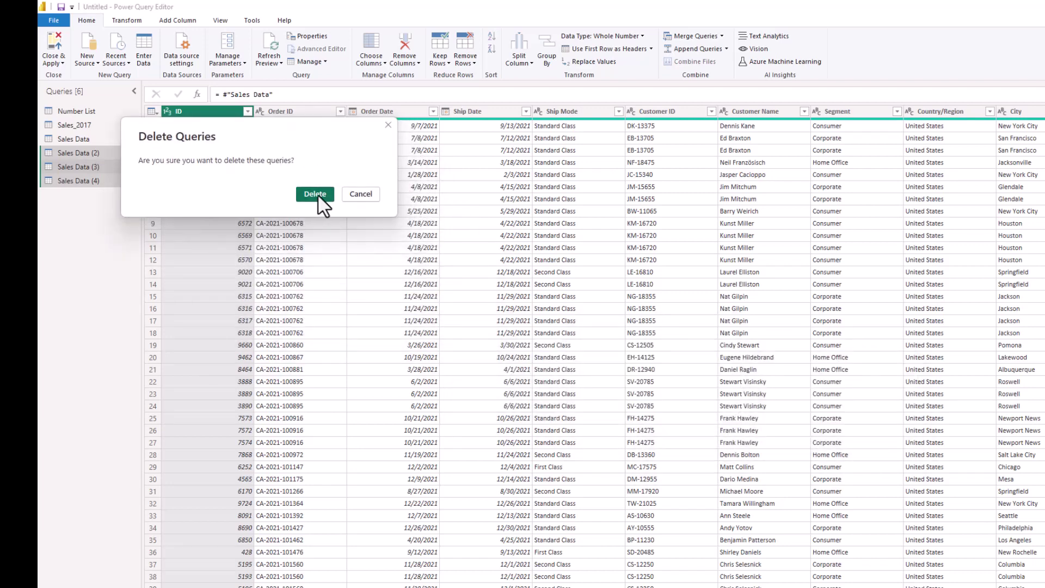
left_click(315, 194)
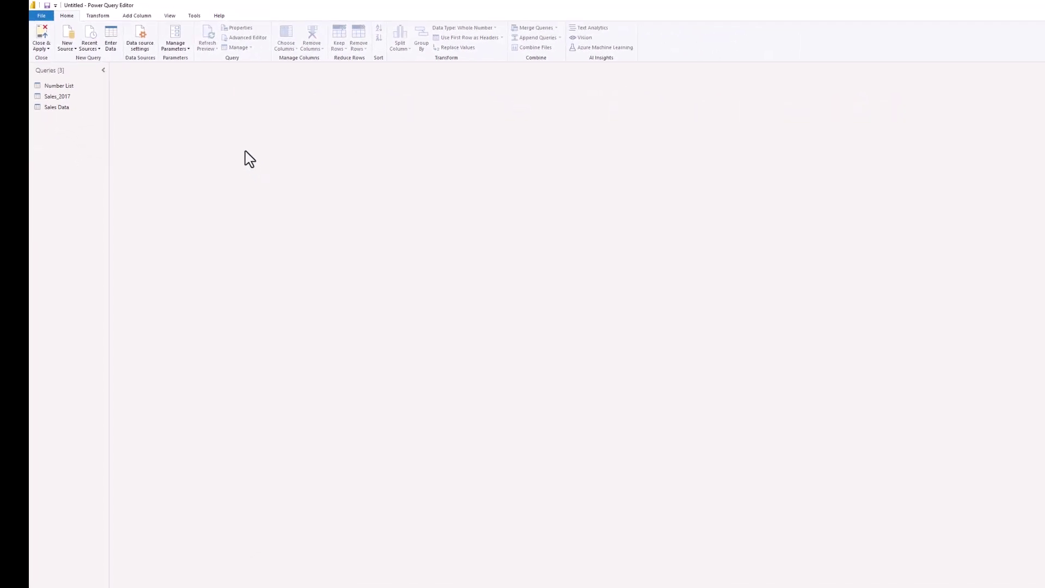
left_click(69, 108)
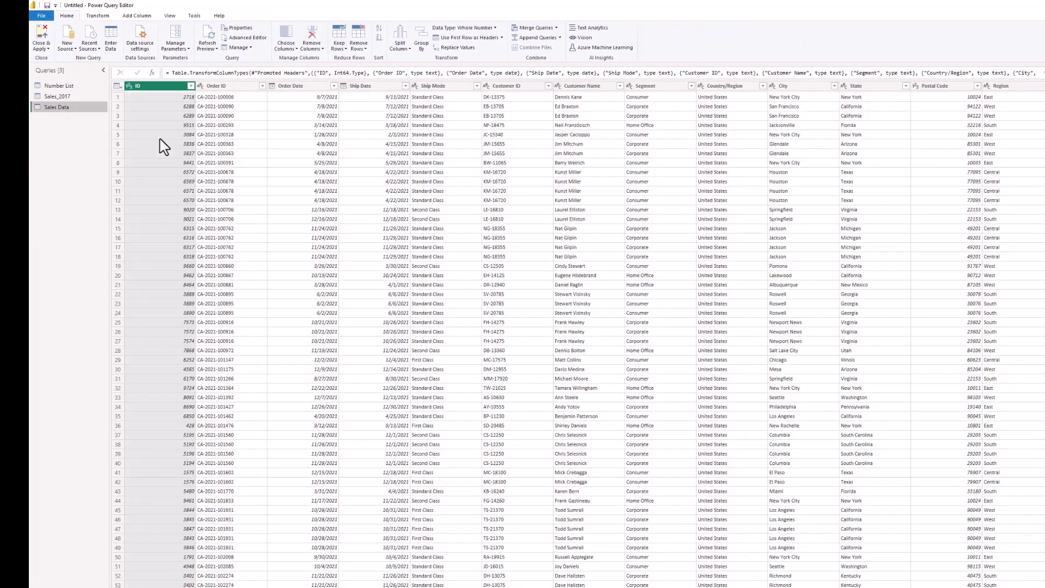